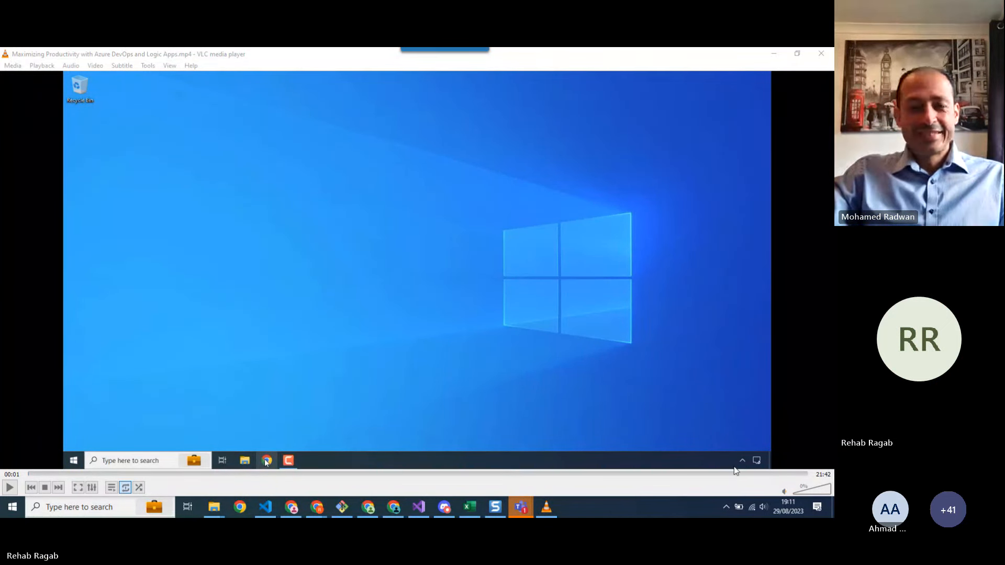
Step: Show the demo video in full screen and start its playback
click(77, 488)
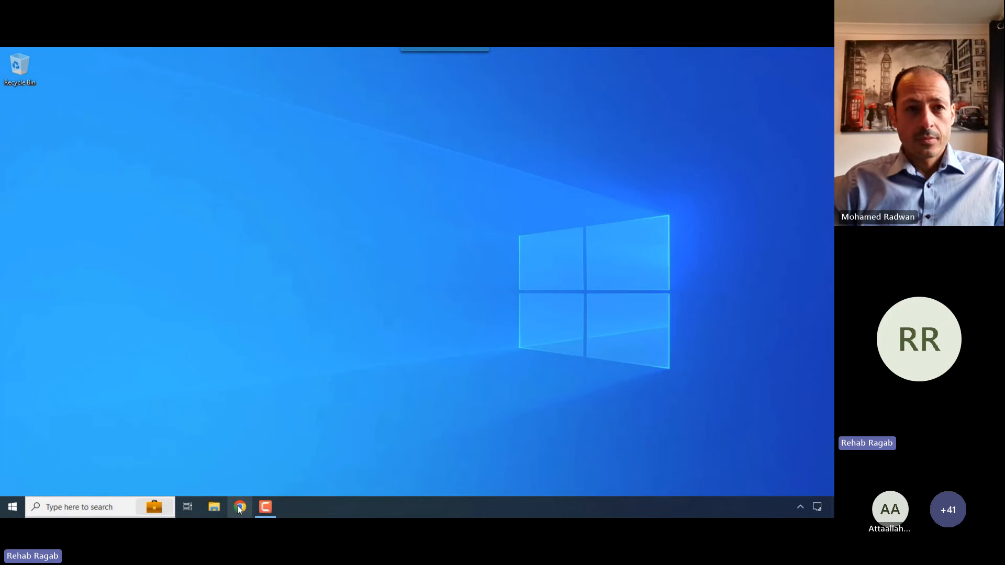
mouse_move(416, 387)
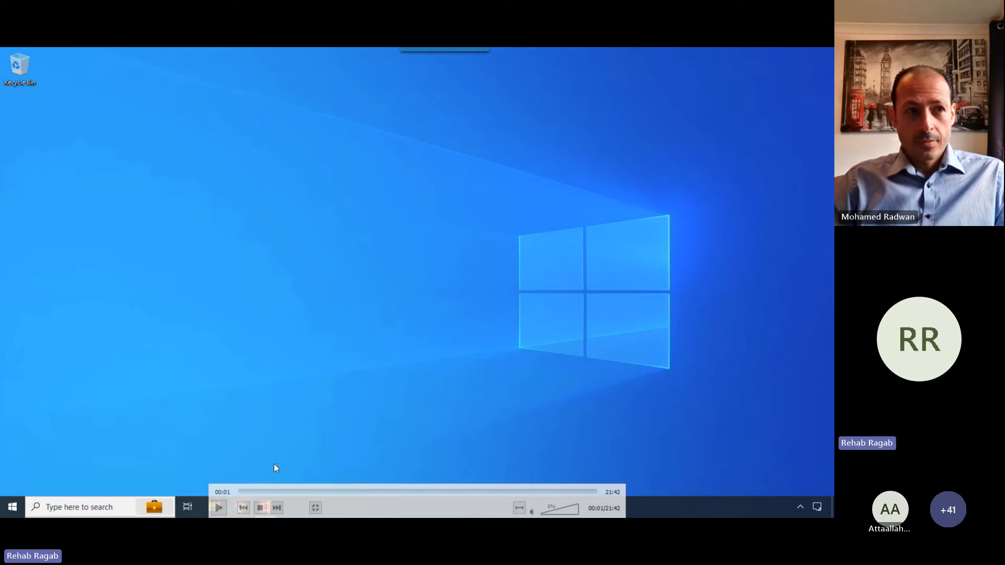
click(219, 512)
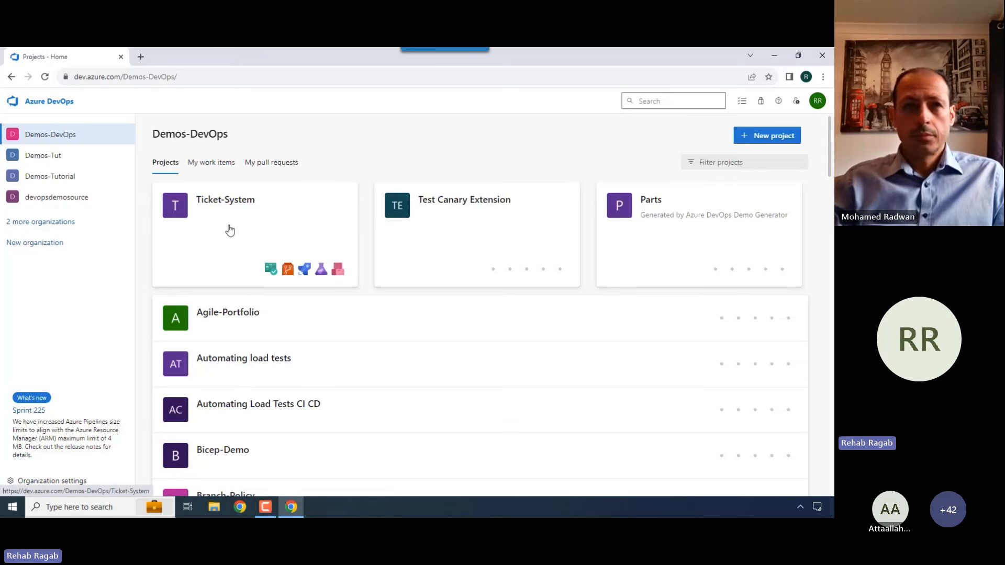
Step: Open the Ticket-System project's board and review the details of ticket 6845 in the Done column
click(225, 205)
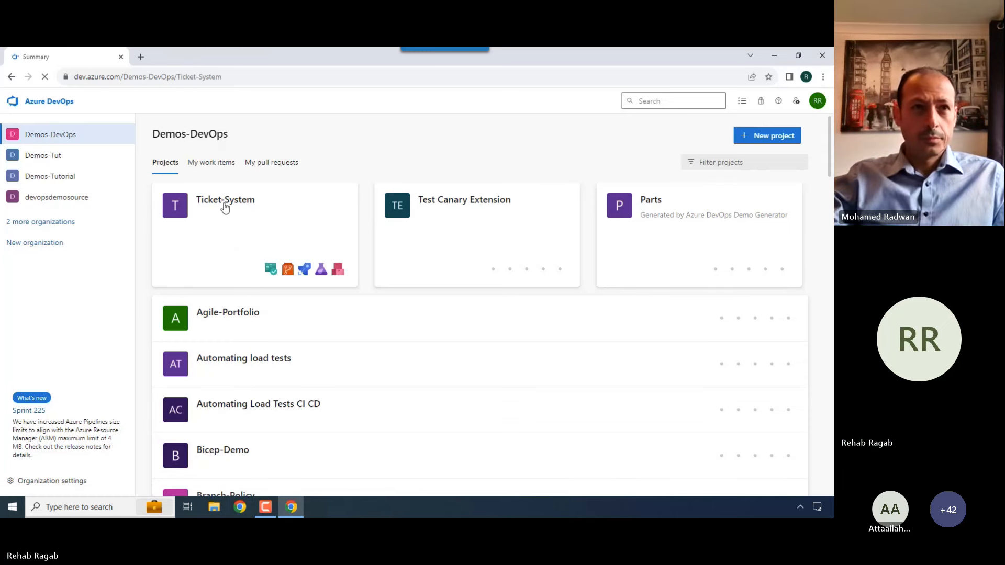
mouse_move(122, 242)
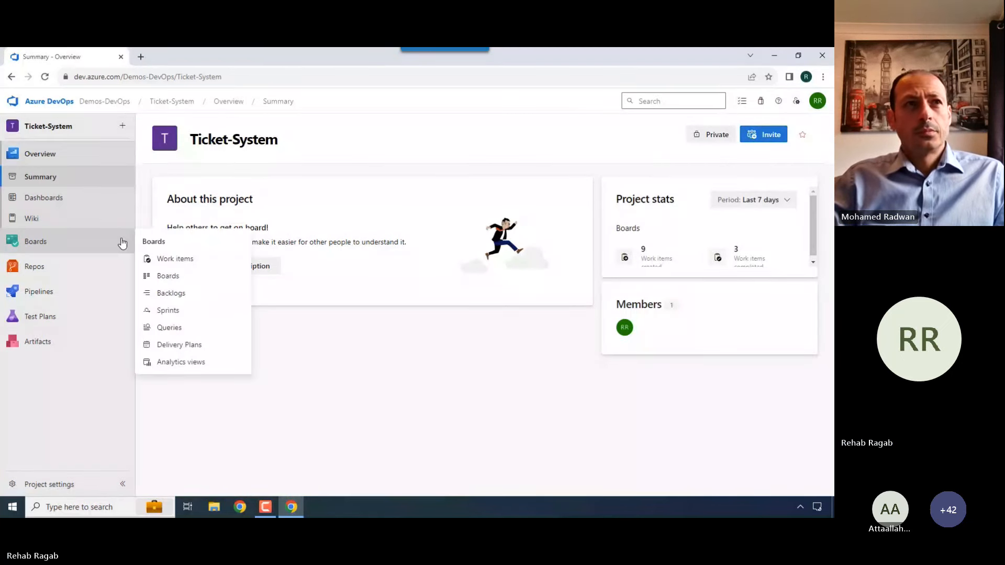
click(149, 275)
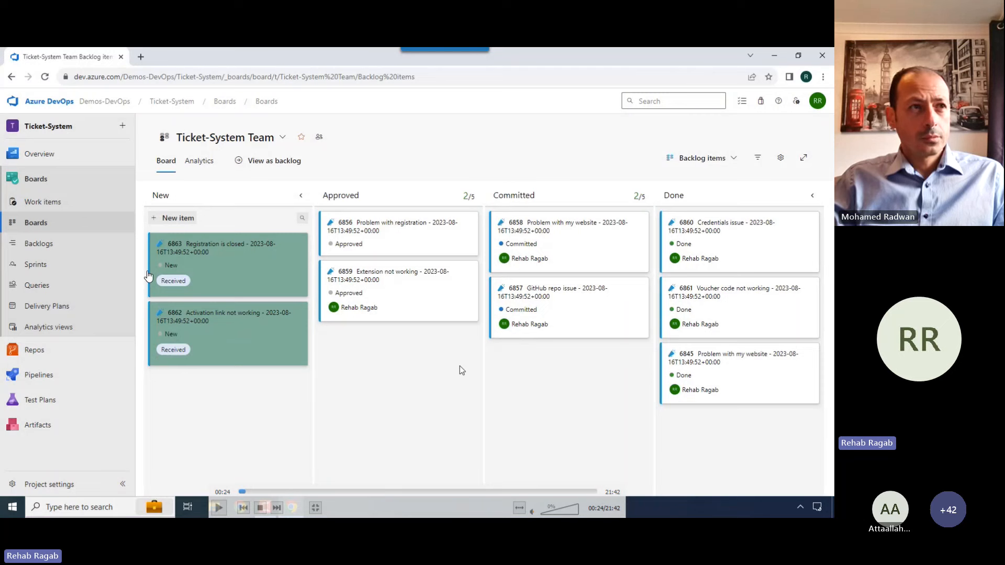
click(702, 367)
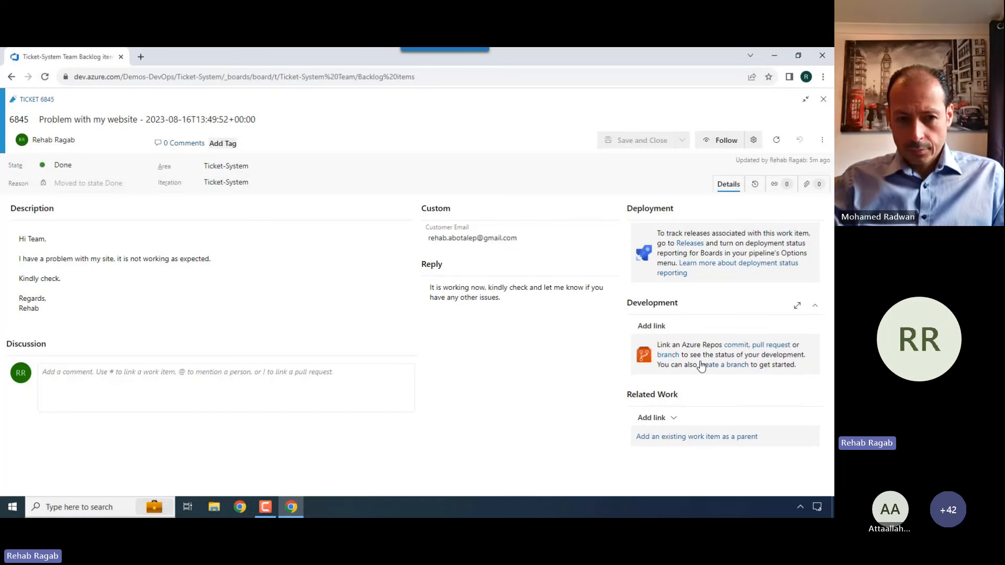
mouse_move(512, 311)
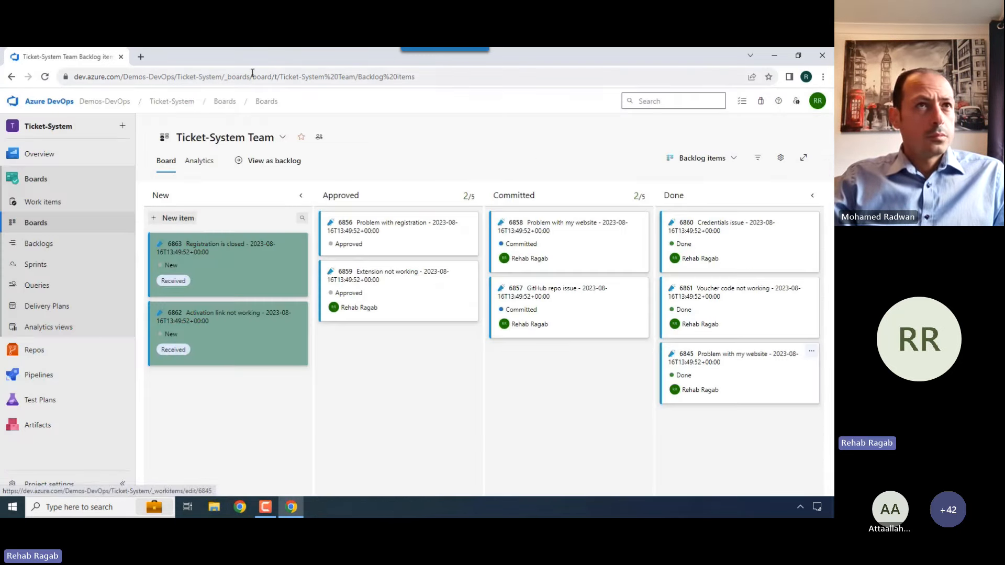
Step: Open the Azure portal in a new browser tab and start adding a logic app from the Logic apps list
click(141, 57)
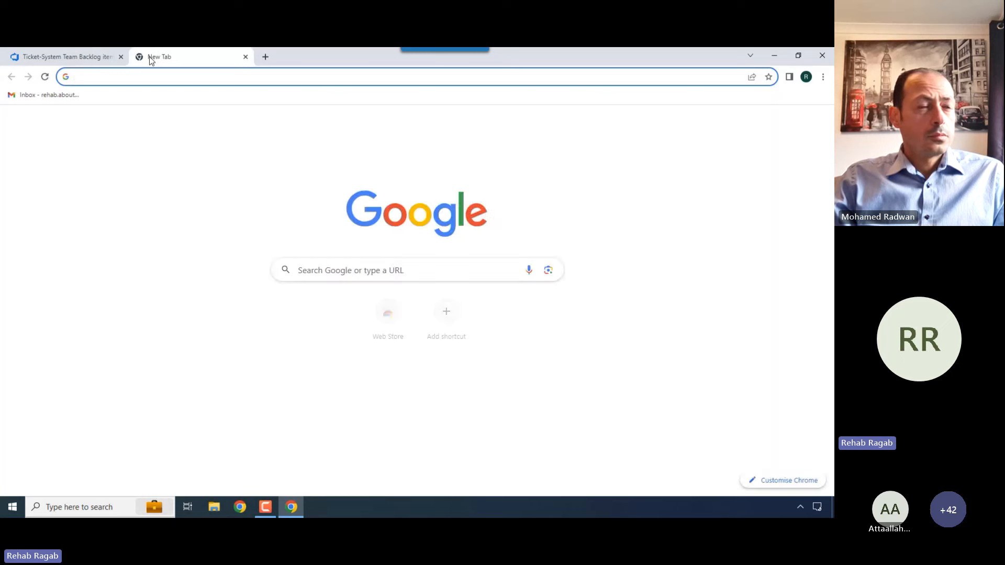
text(port)
key(Return)
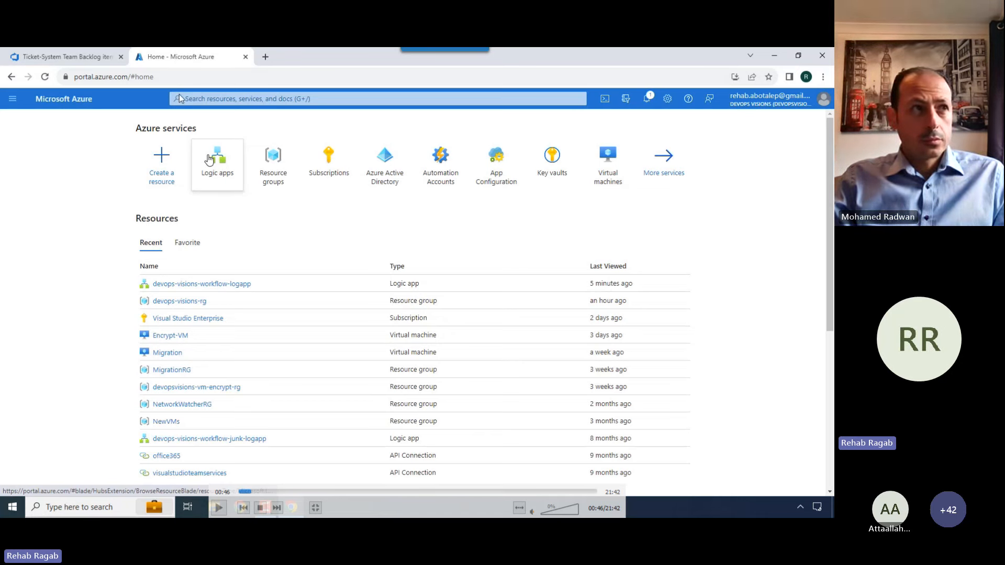
click(208, 158)
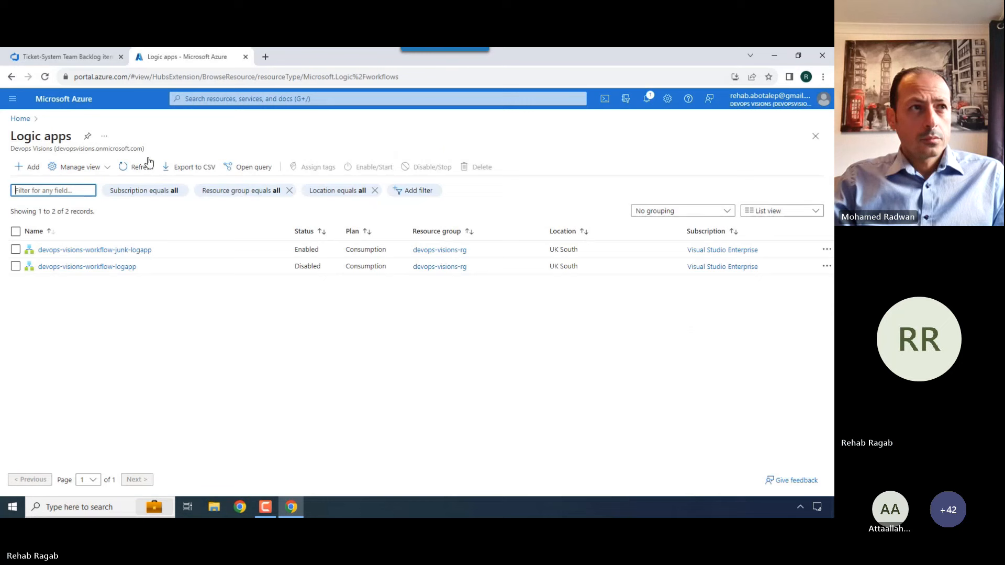
click(32, 171)
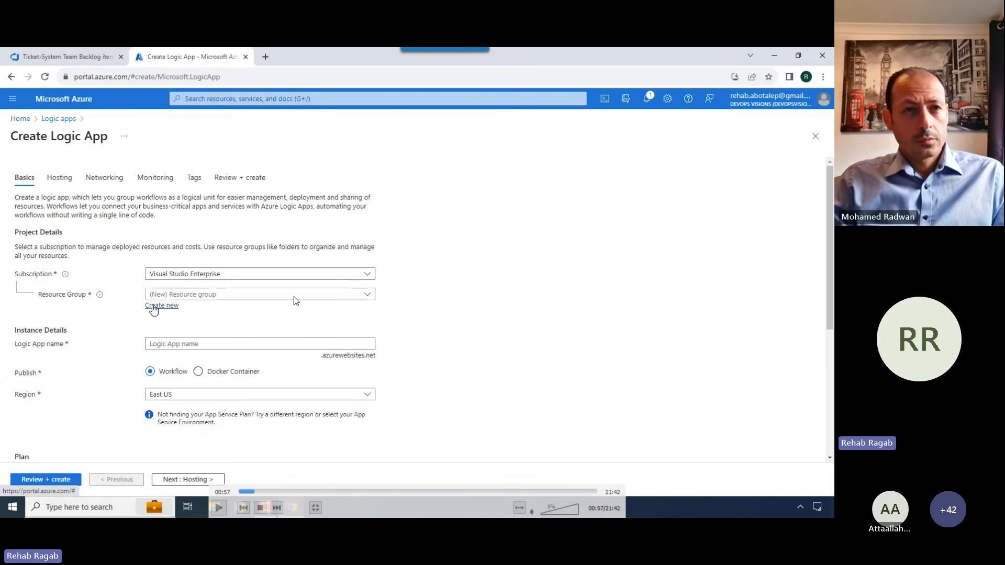
Step: Create a new resource group named LogicAppRG for the logic app
click(202, 328)
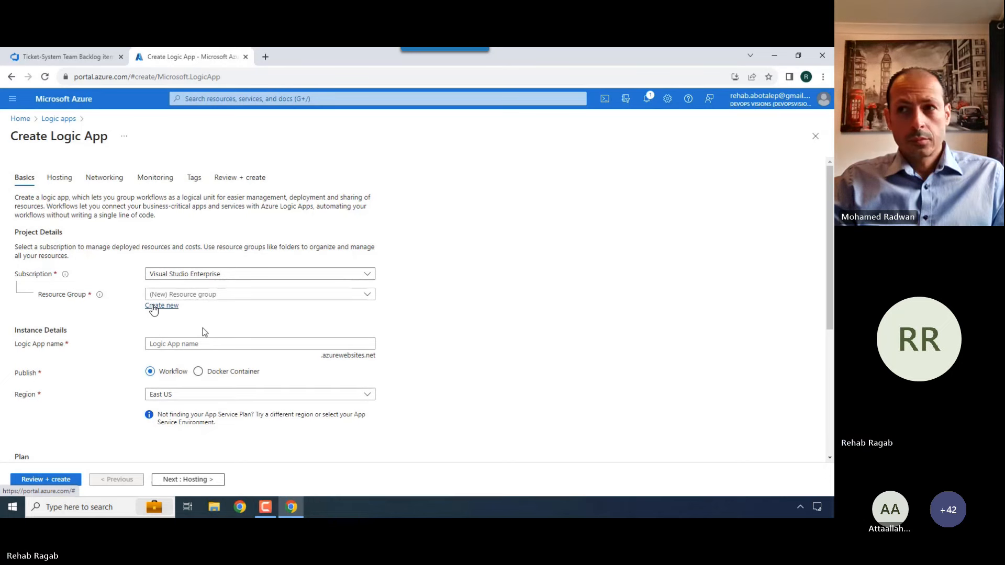
text(L)
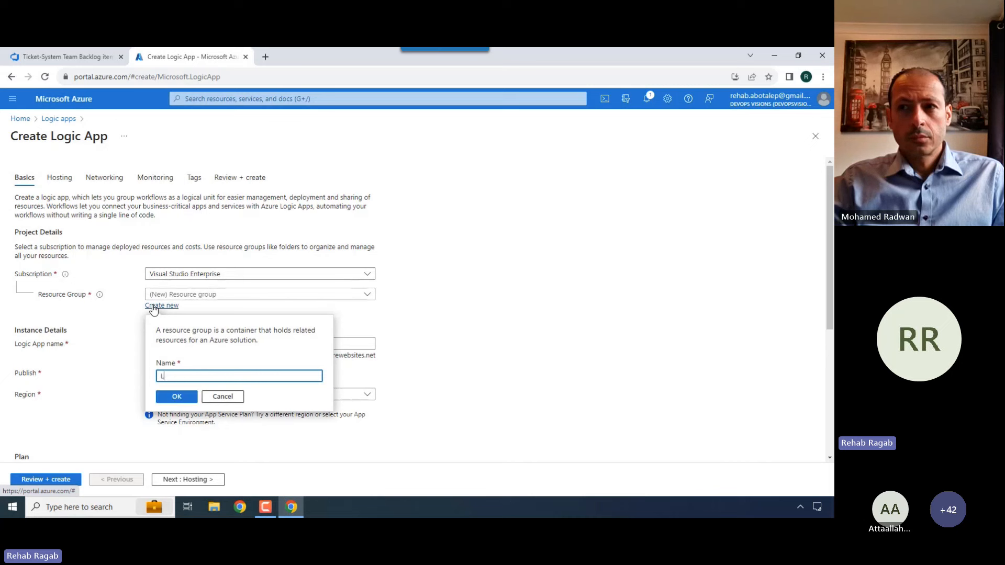
text(ogicApp)
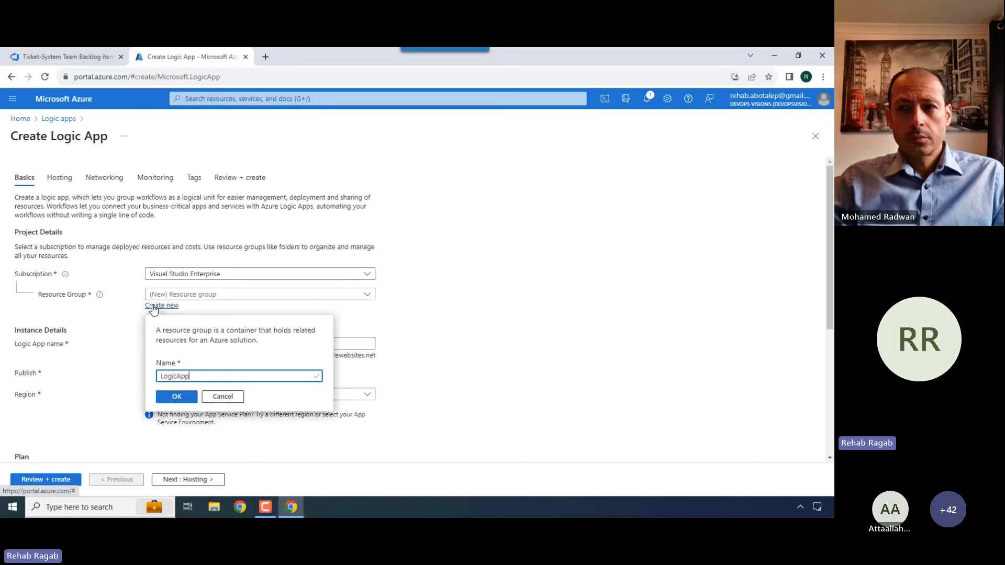
text(RG)
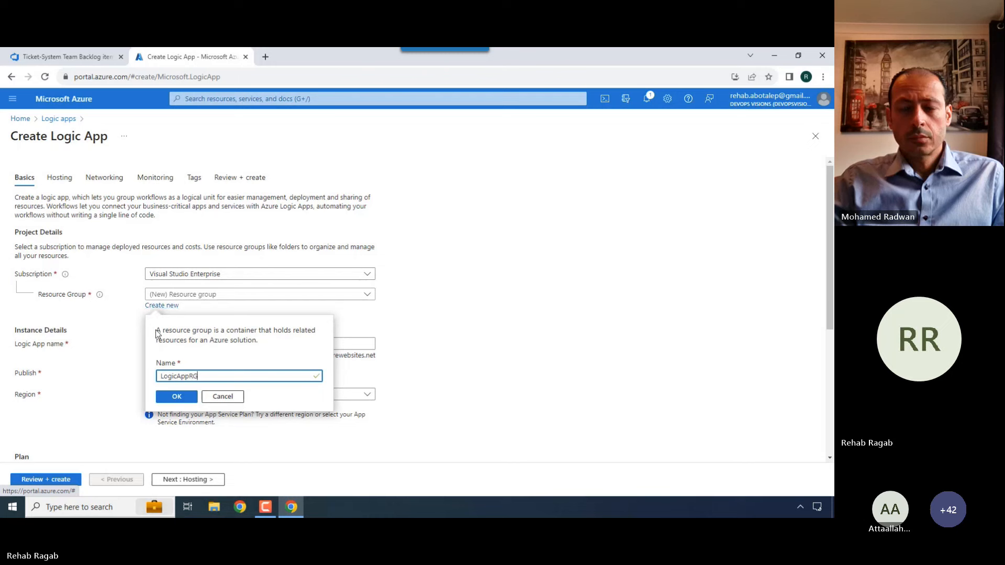
click(174, 397)
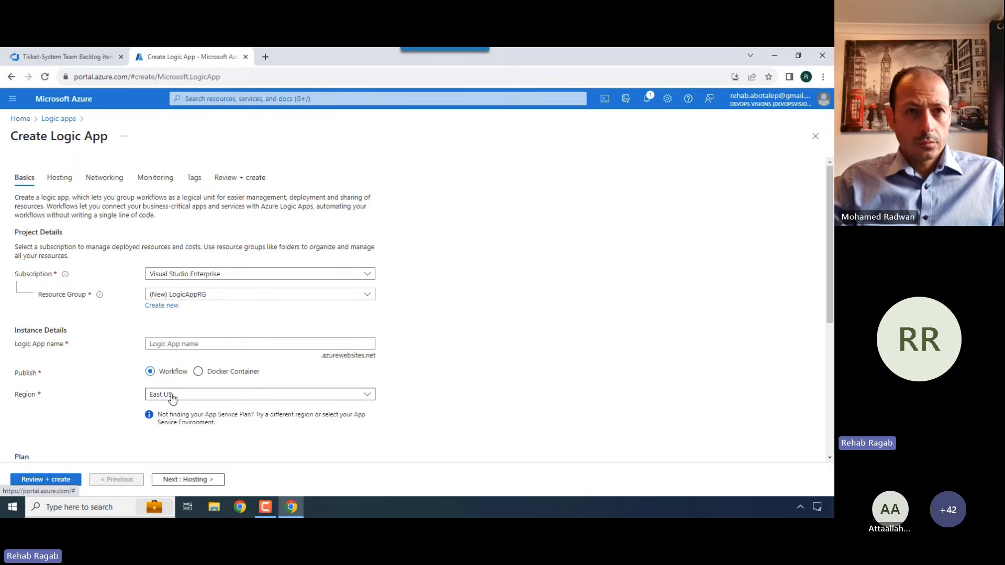
Step: Name the logic app workflow-logicapp and set its region to Central US
click(158, 344)
click(205, 366)
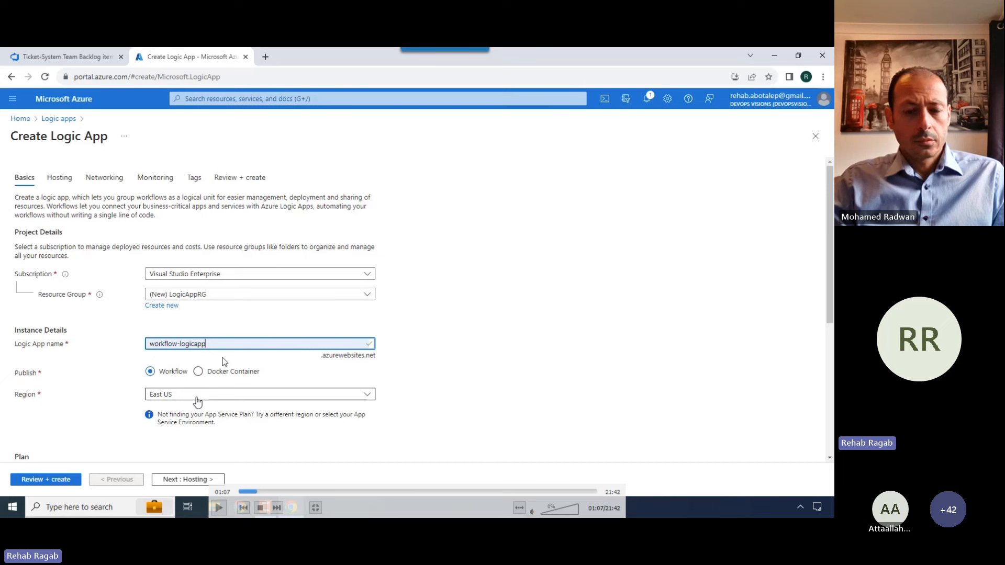
click(197, 396)
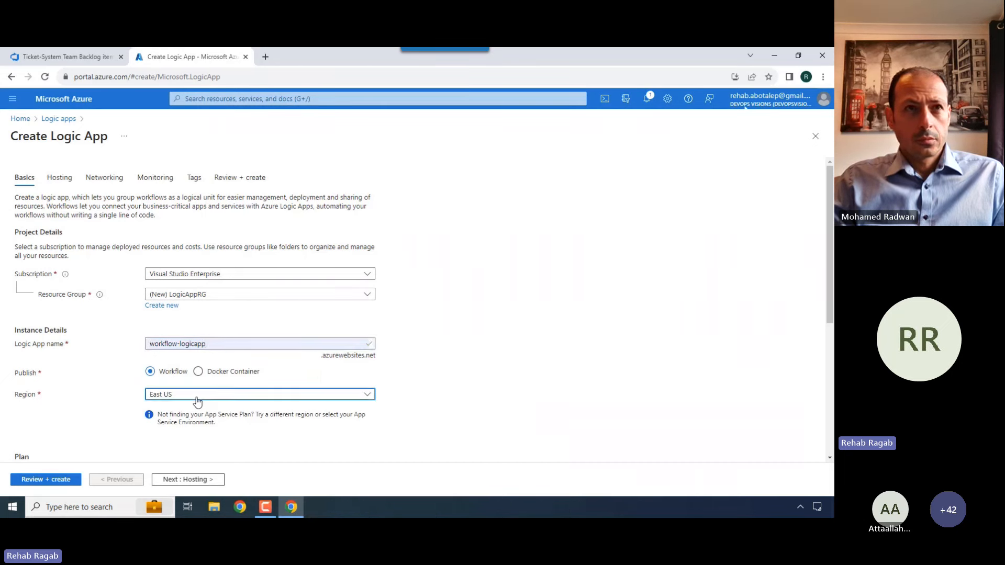
key(Left)
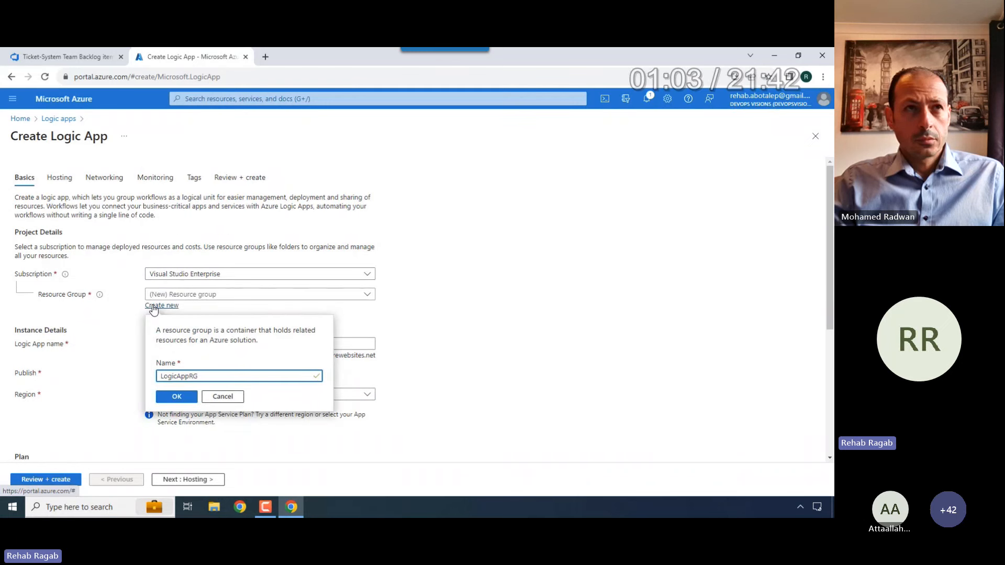
click(168, 397)
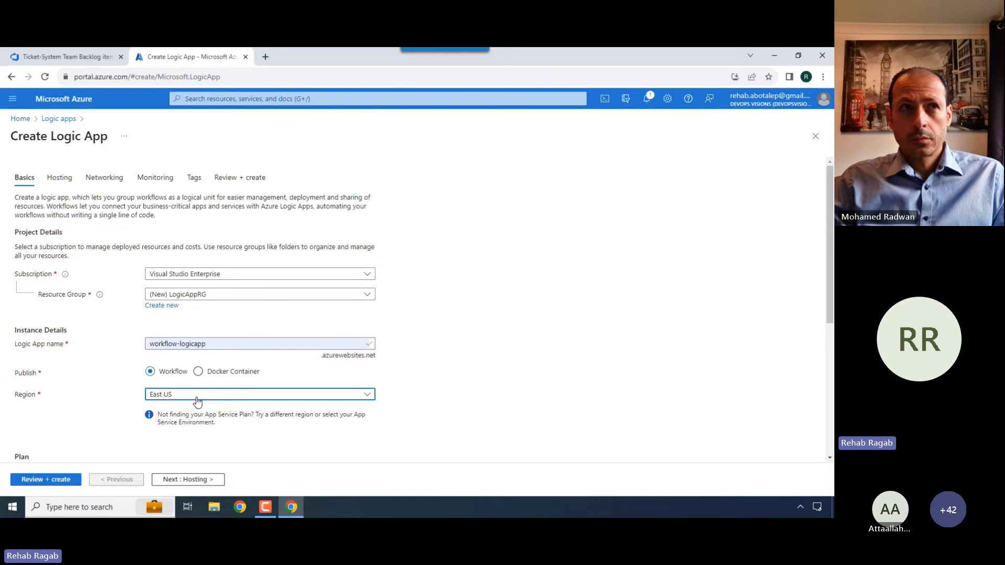
text(C)
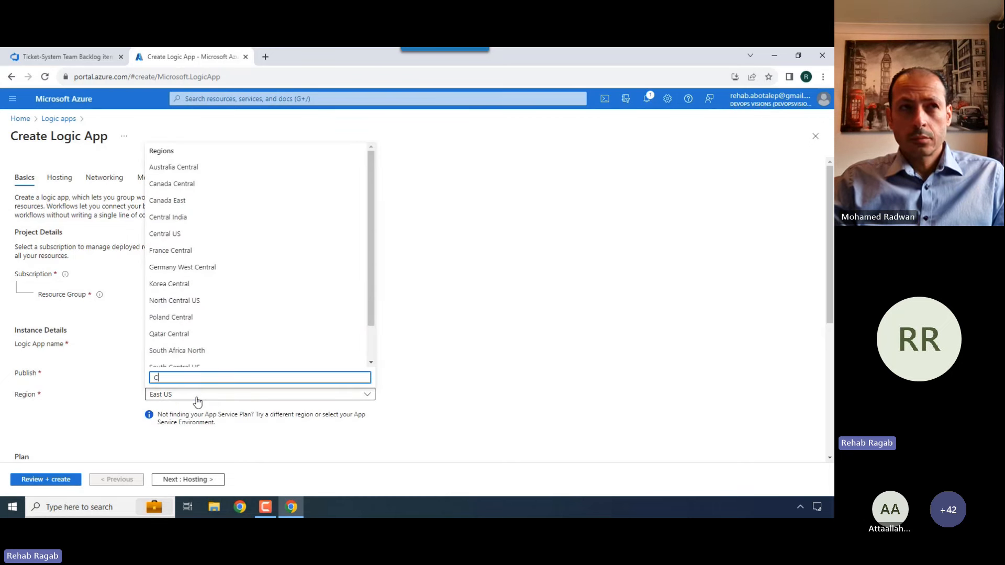
text(entr)
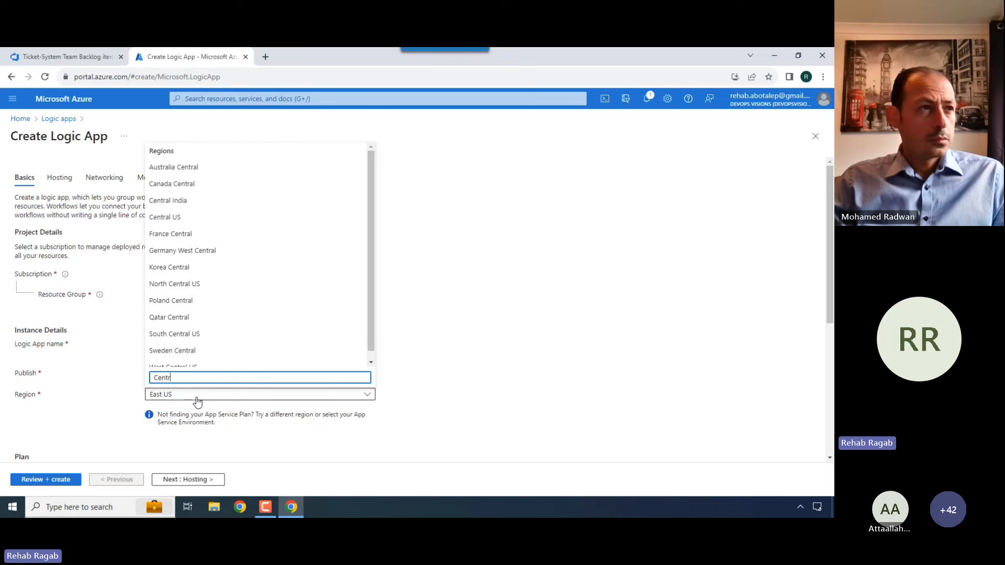
click(167, 217)
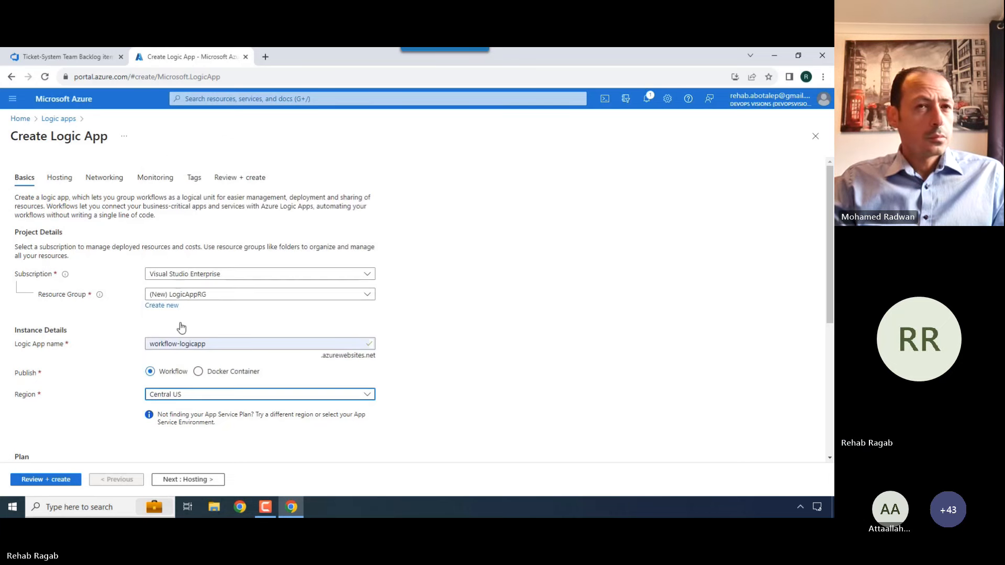
Step: Choose the Consumption plan type for the logic app
scroll(183, 367, down, 1)
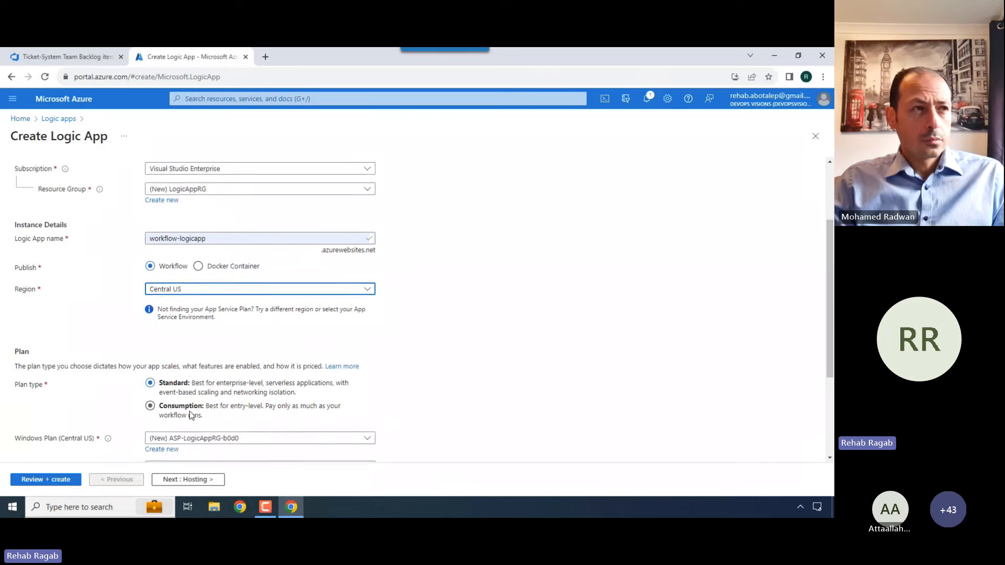
scroll(194, 414, down, 1)
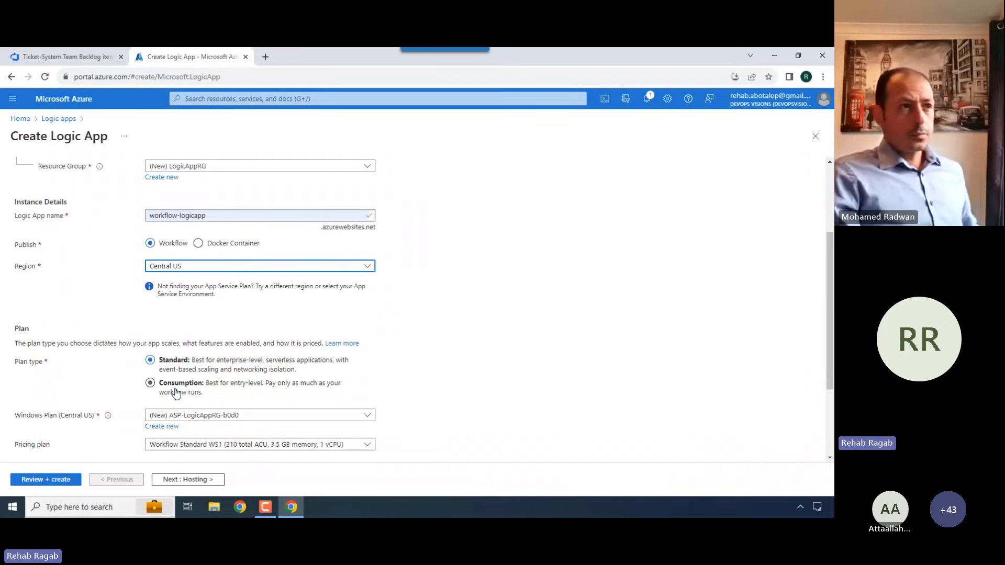
click(176, 394)
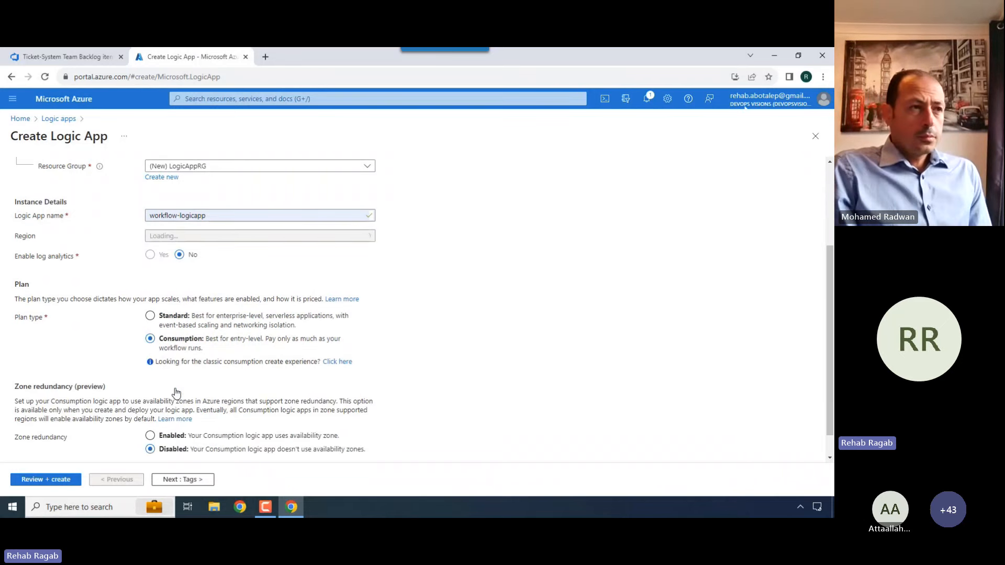
scroll(176, 393, down, 3)
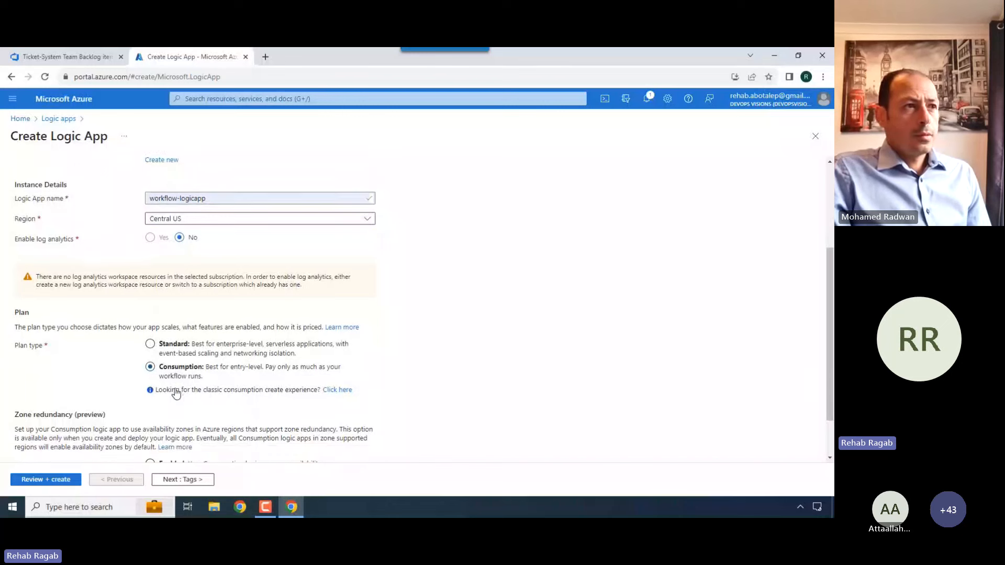
Step: Skip the tags, proceed to the review summary and create the logic app
click(178, 480)
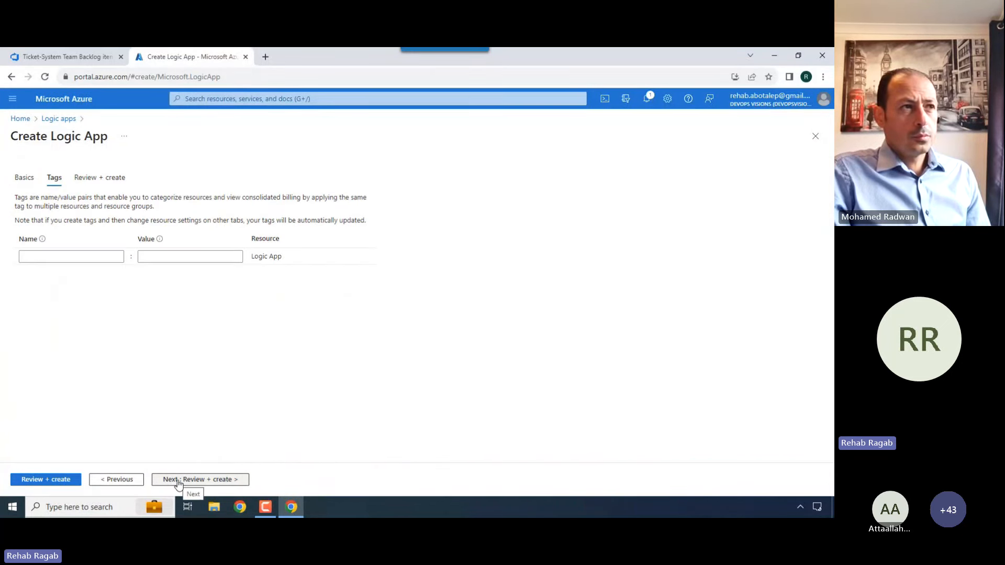
click(178, 480)
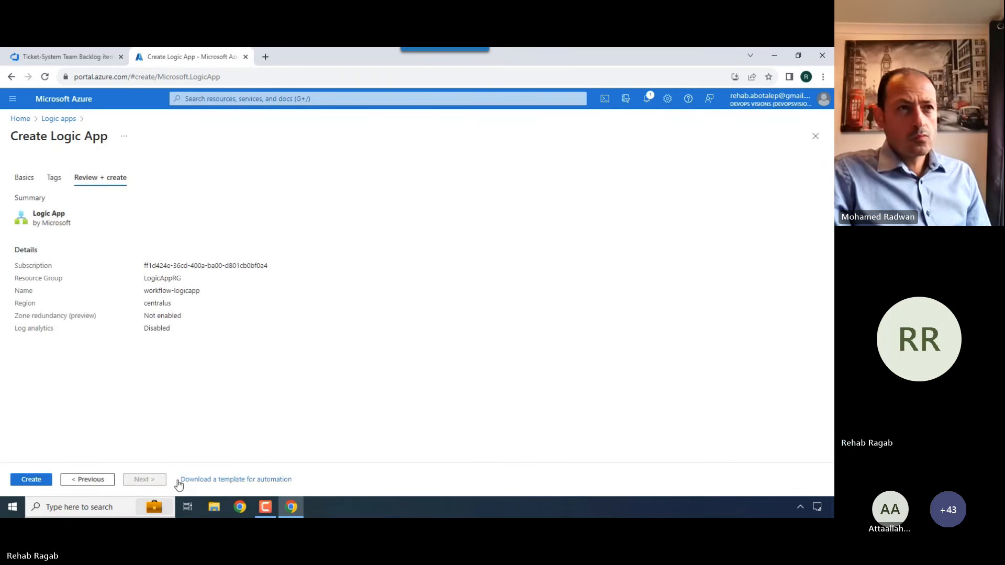
click(29, 481)
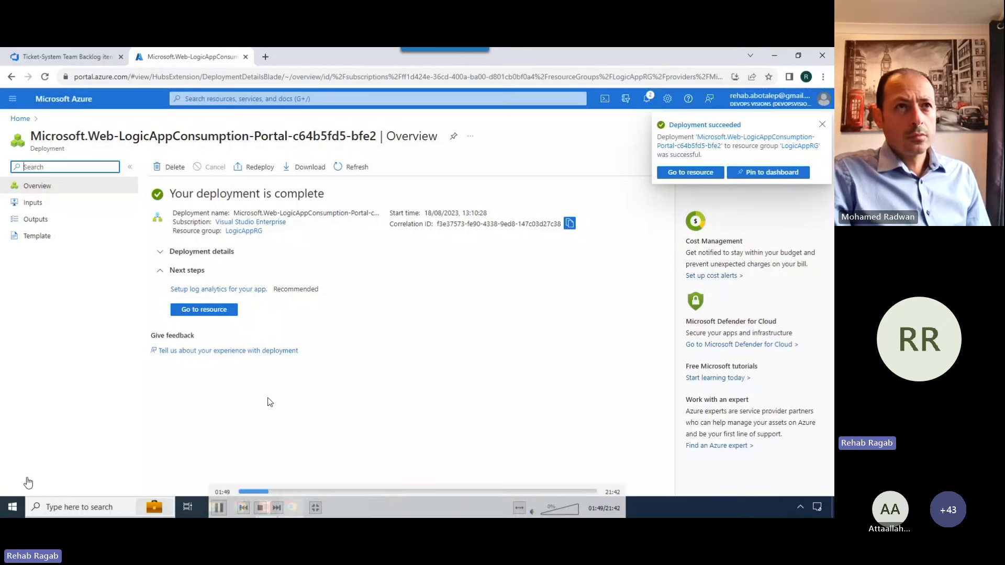
Step: Open the deployed logic app in the Logic Apps Designer and look through the common triggers and templates
click(211, 312)
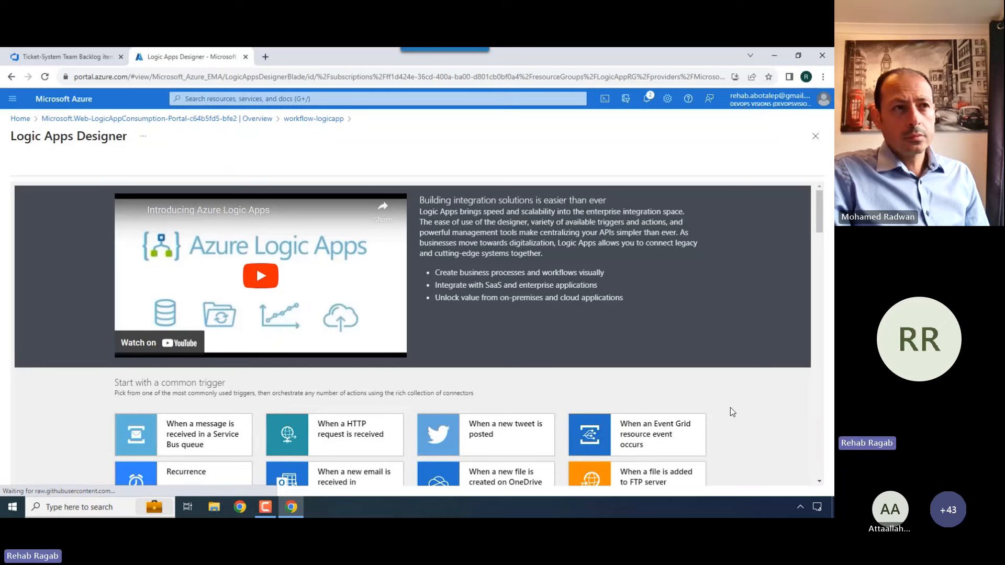
scroll(734, 418, down, 1)
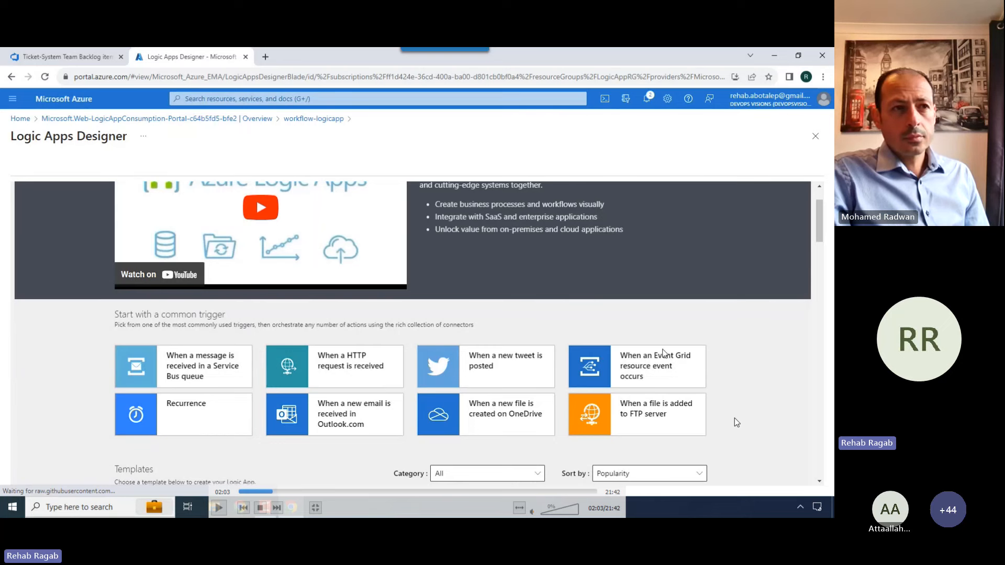
scroll(663, 352, down, 3)
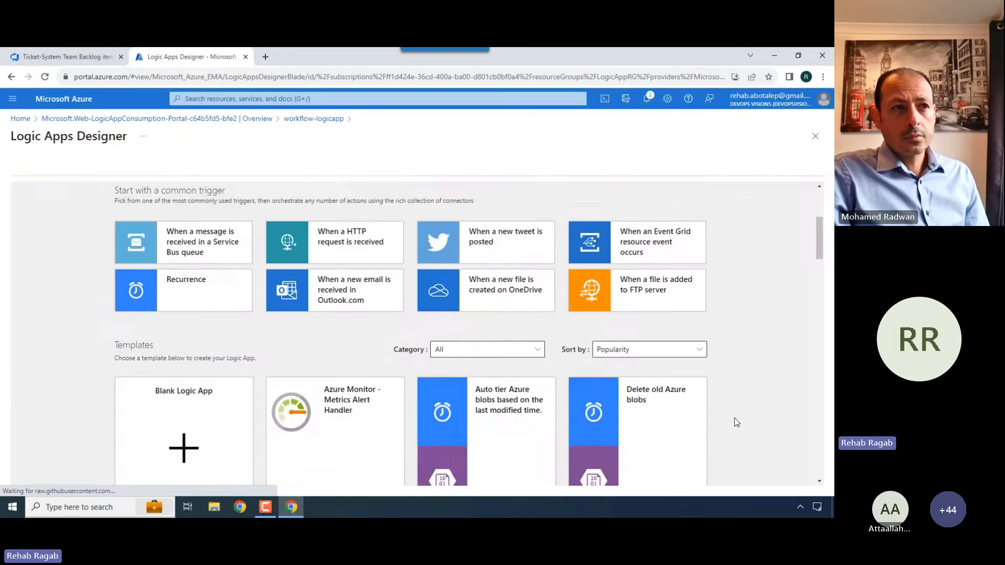
scroll(734, 418, down, 1)
scroll(734, 418, down, 8)
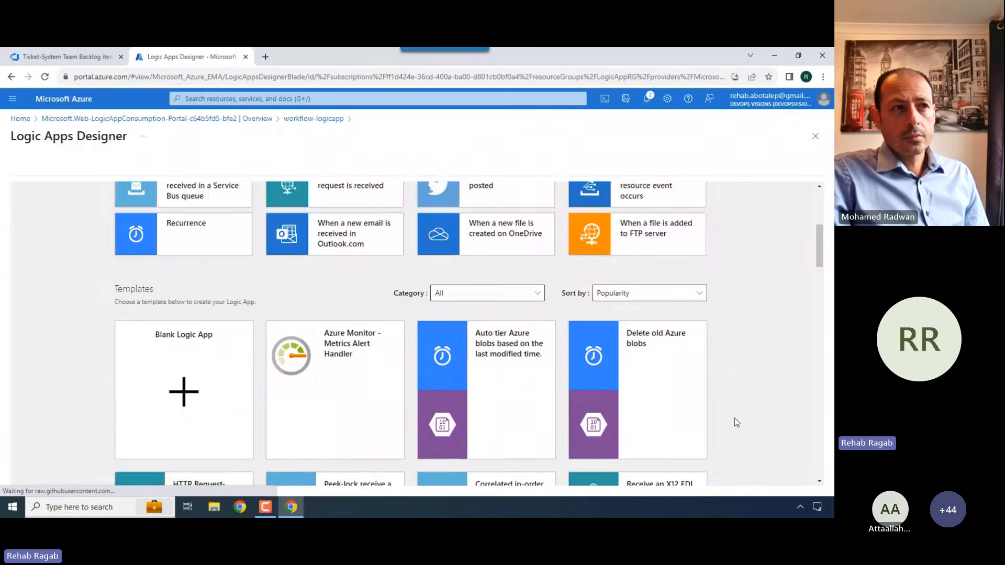
Step: Look through the available workflow templates and start the logic app from the Blank Logic App template
scroll(735, 418, down, 4)
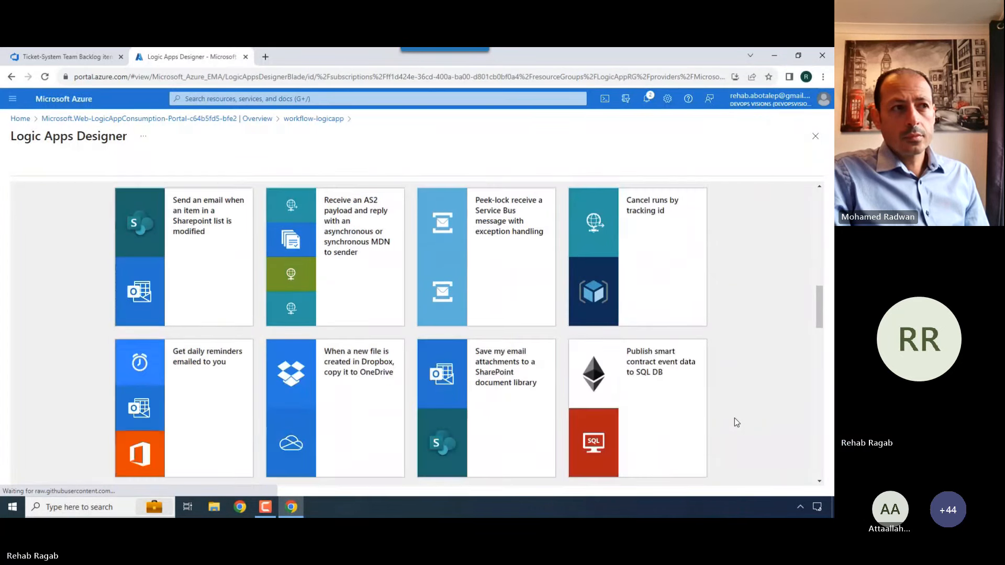
scroll(734, 417, down, 8)
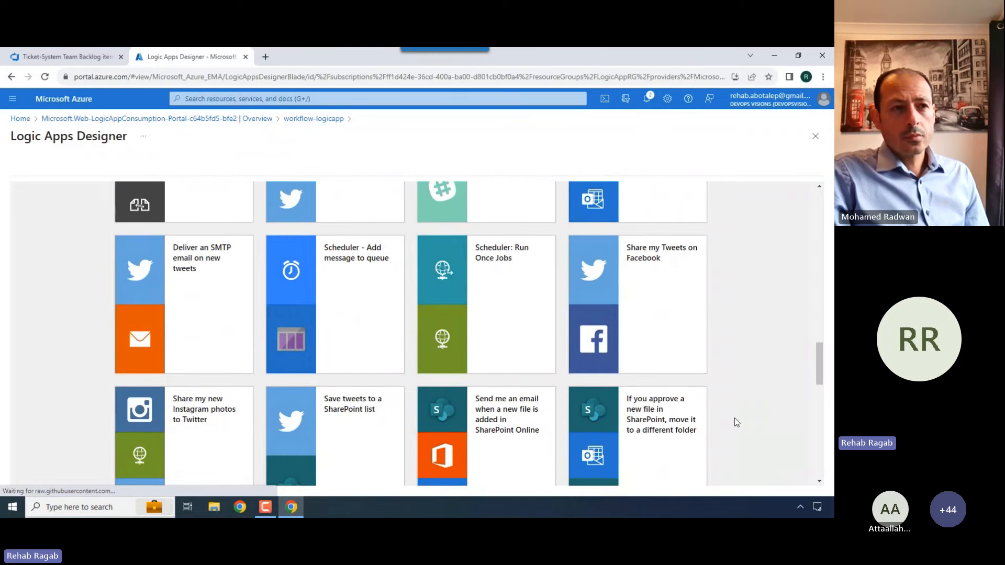
scroll(734, 418, down, 3)
scroll(734, 418, down, 3)
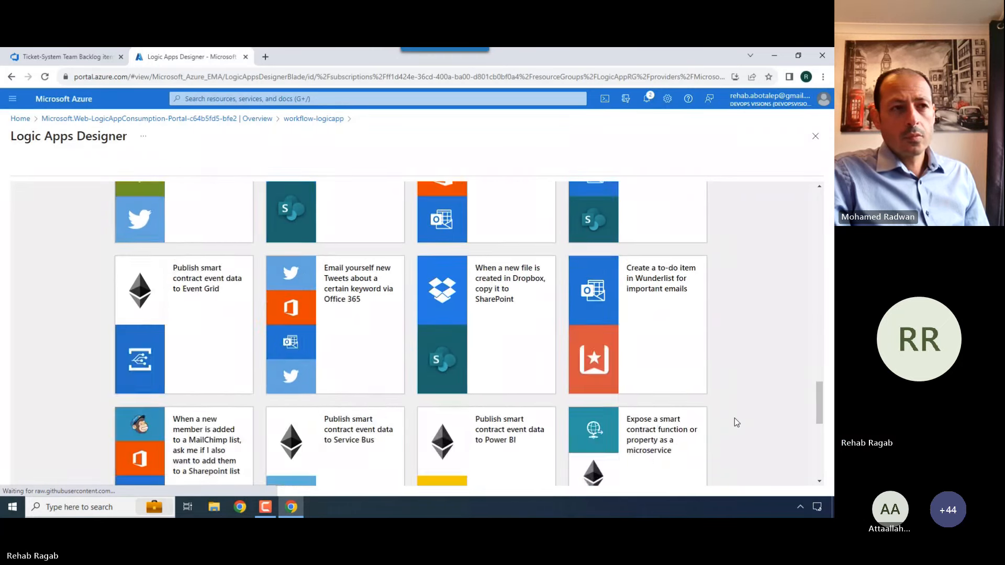
scroll(734, 418, up, 20)
scroll(734, 417, up, 5)
scroll(734, 418, down, 1)
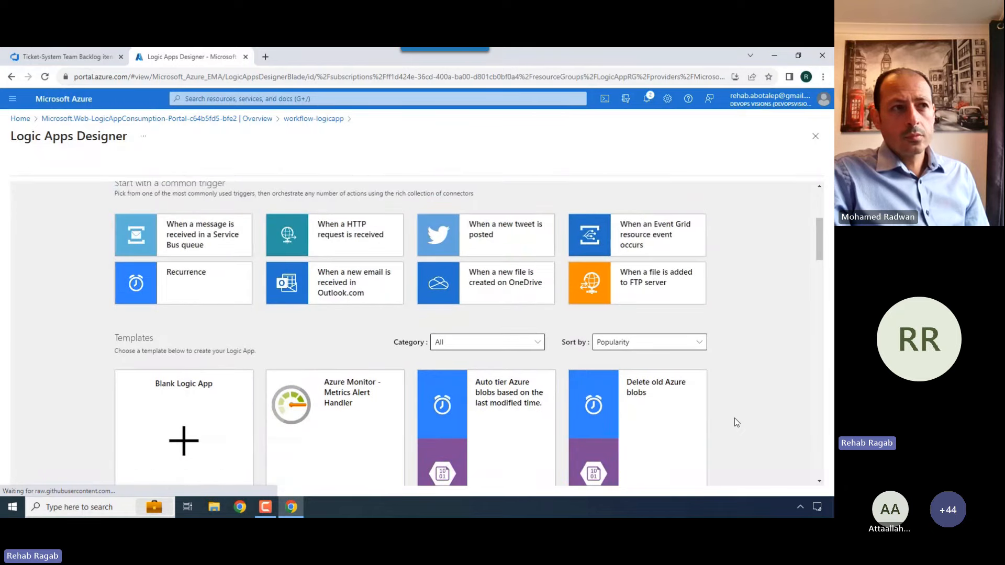
click(224, 425)
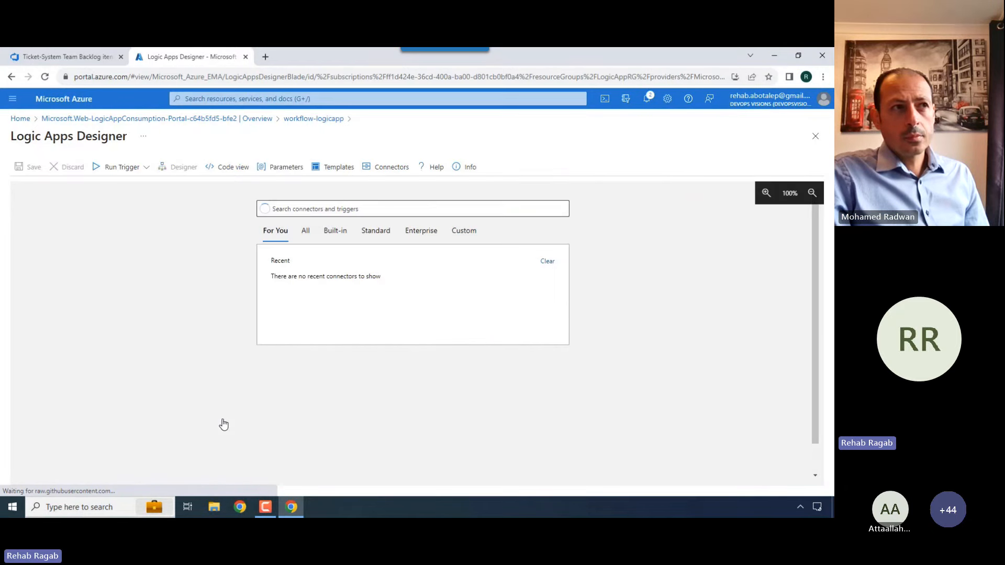
Step: List all connectors for the blank workflow and look through the available triggers
click(304, 234)
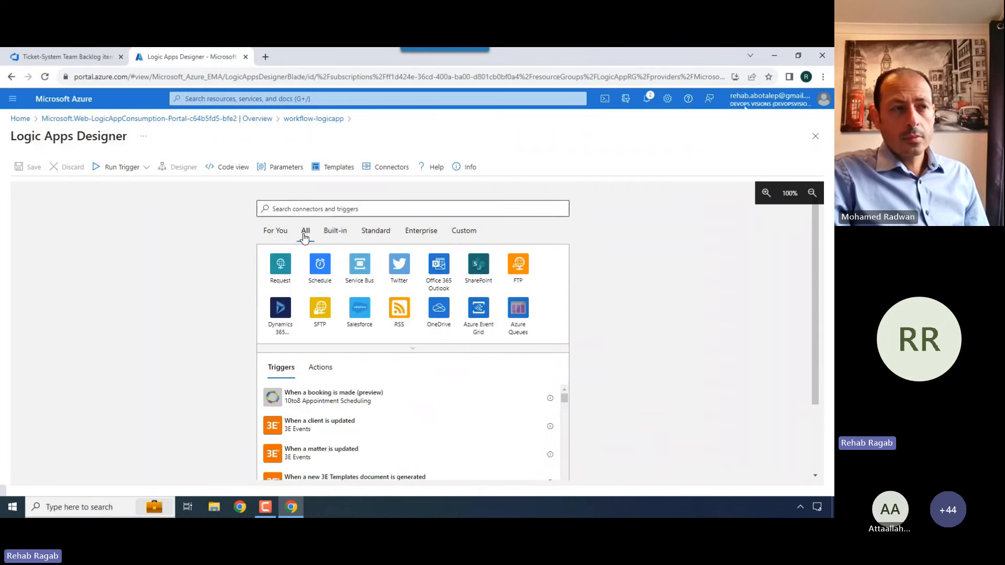
scroll(474, 401, down, 1)
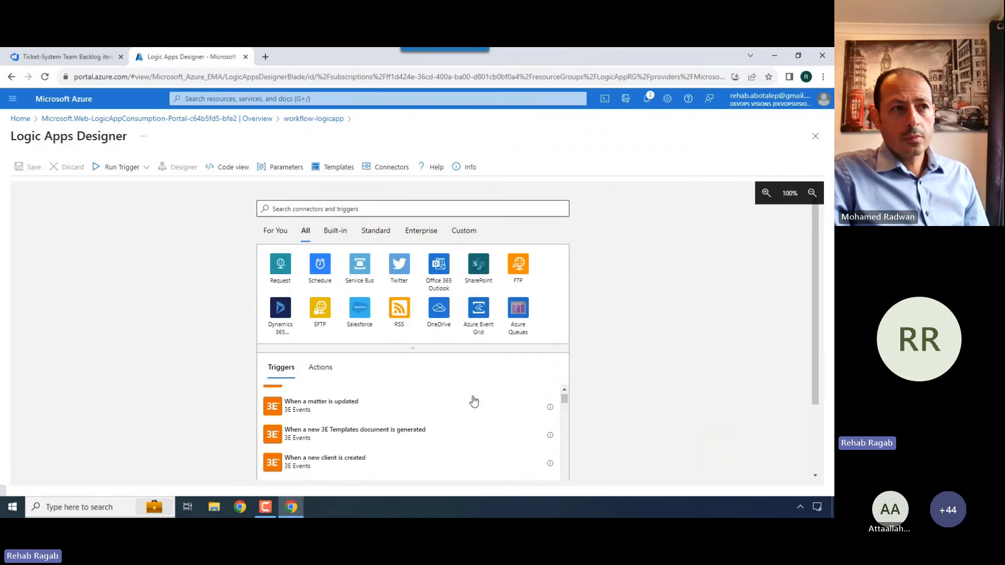